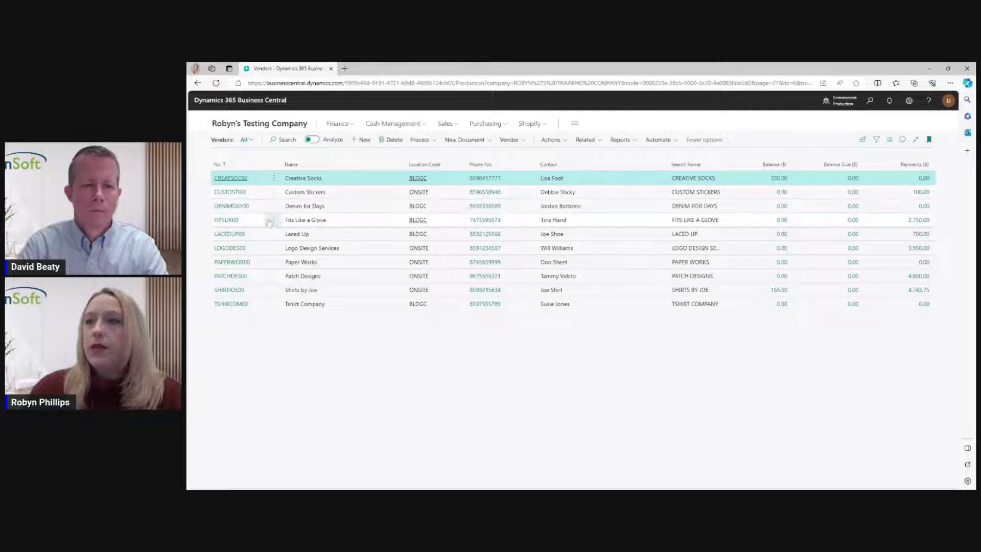
On vendor FITSLIK00's Payments section, keep MISC-03 Other Income as the IRS 1099 Code
{"action": "left_click", "coordinate": [227, 220]}
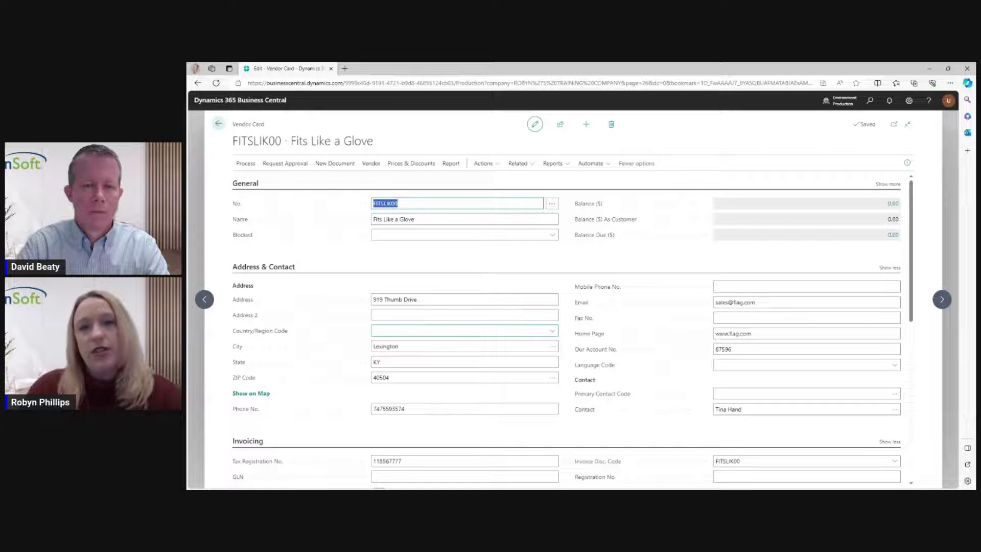
{"action": "scroll", "coordinate": [566, 329], "scroll_direction": "down", "scroll_amount": 6}
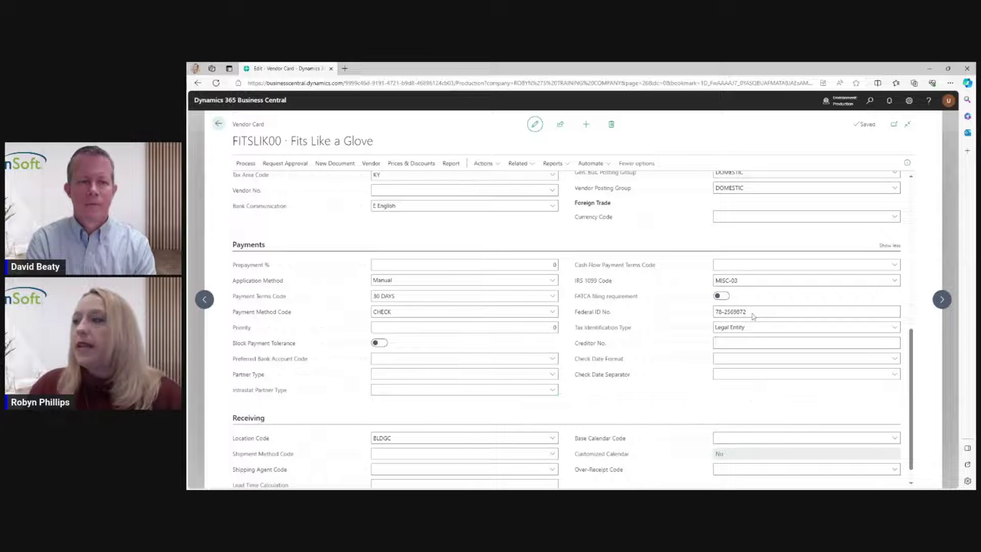
{"action": "left_click", "coordinate": [766, 280]}
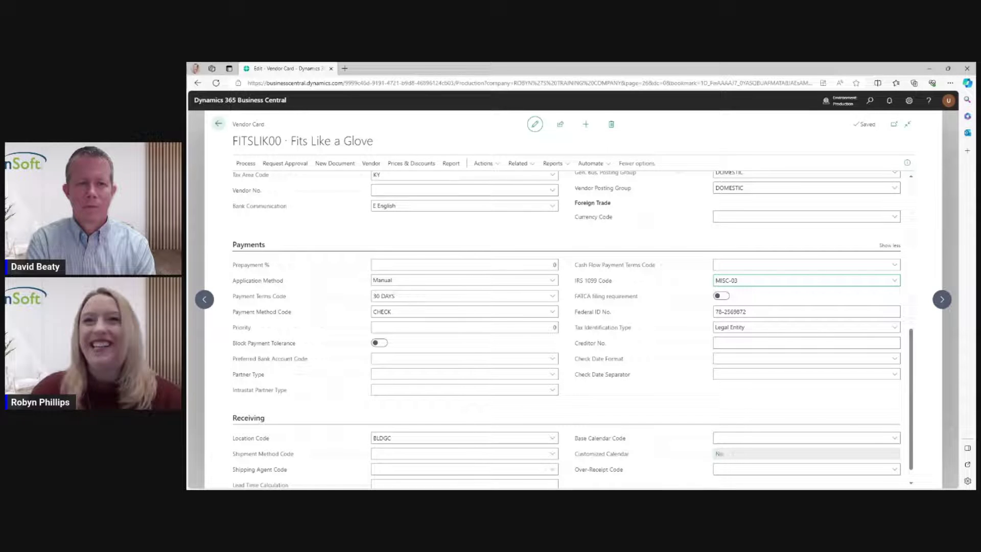
{"action": "left_click", "coordinate": [894, 280]}
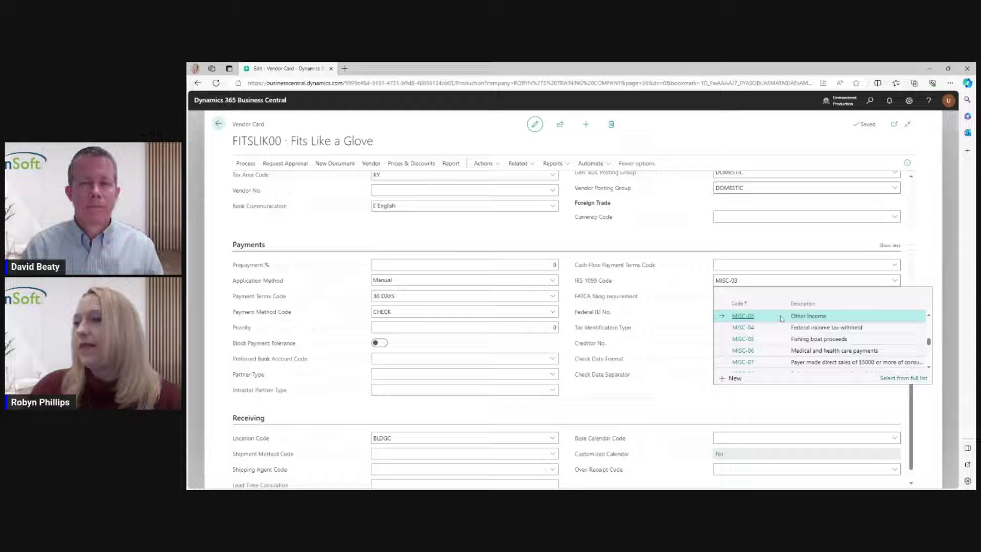
{"action": "left_click", "coordinate": [640, 345]}
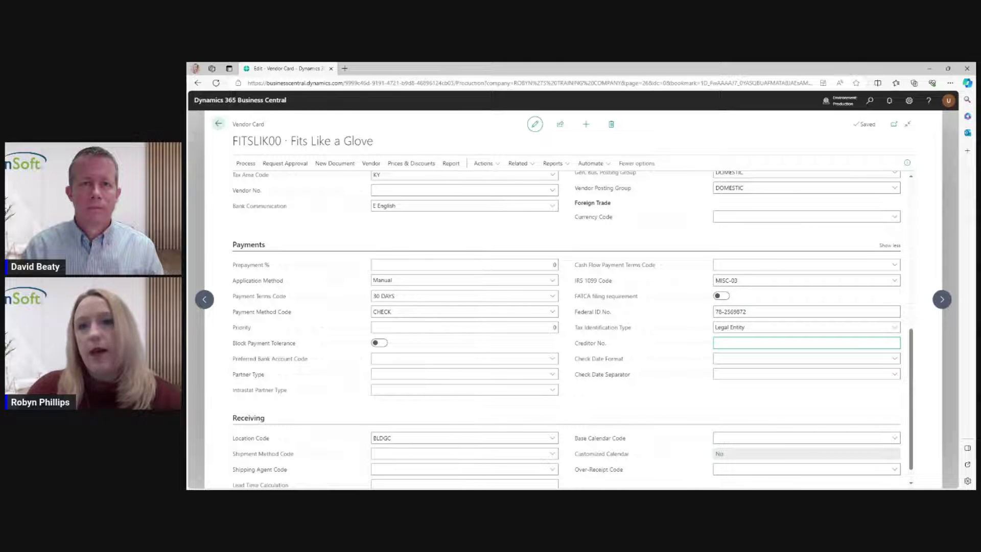
{"action": "scroll", "coordinate": [696, 430], "scroll_direction": "down", "scroll_amount": 1}
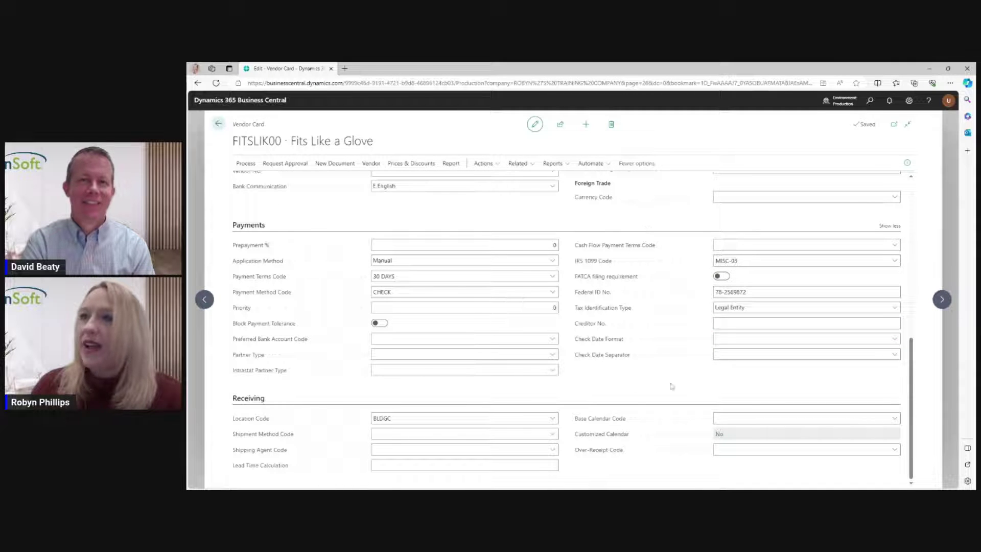
{"action": "left_click", "coordinate": [769, 253]}
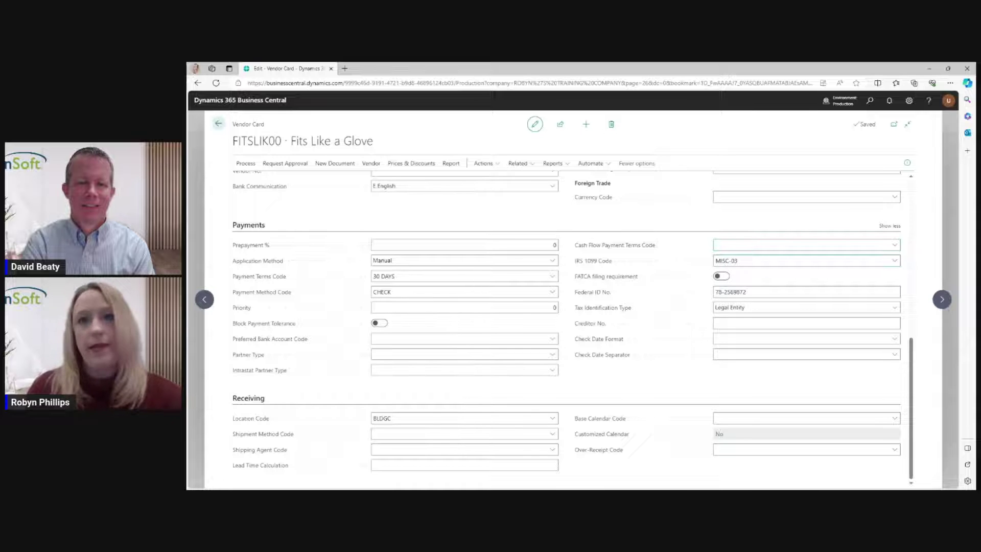
{"action": "left_click", "coordinate": [806, 260]}
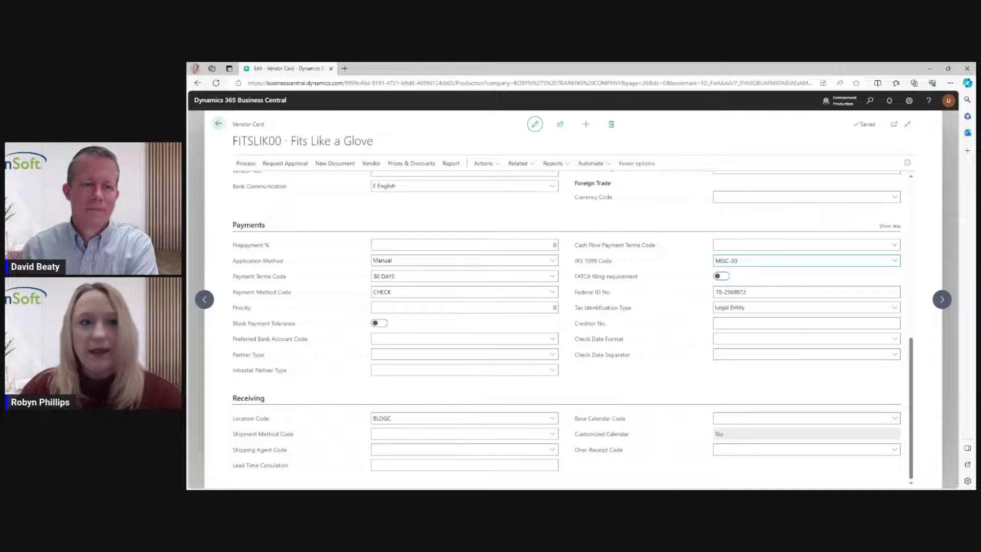
{"action": "scroll", "coordinate": [785, 339], "scroll_direction": "up", "scroll_amount": 1}
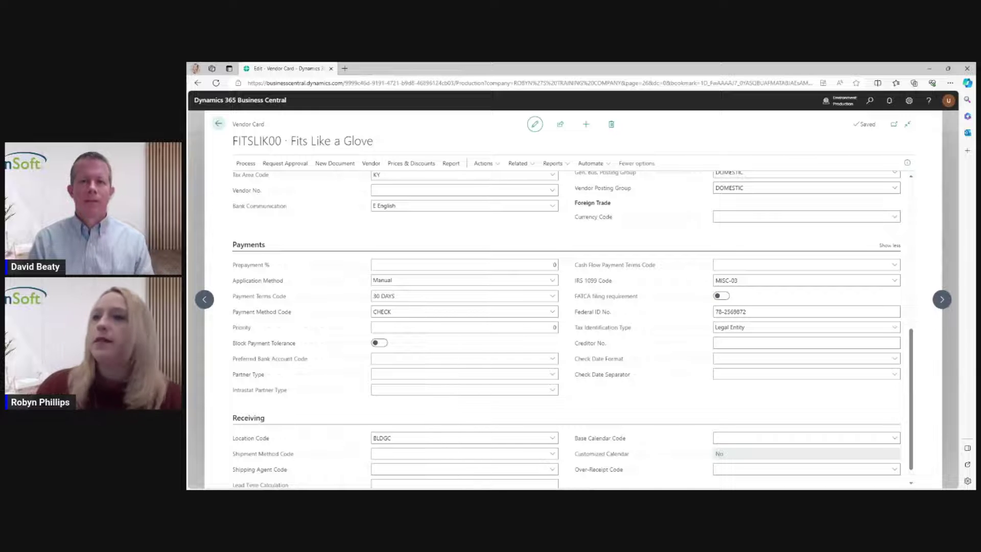
From the Vendors list, run Vendor 1099 Information with date filter 010123..1231
{"action": "left_click", "coordinate": [218, 123]}
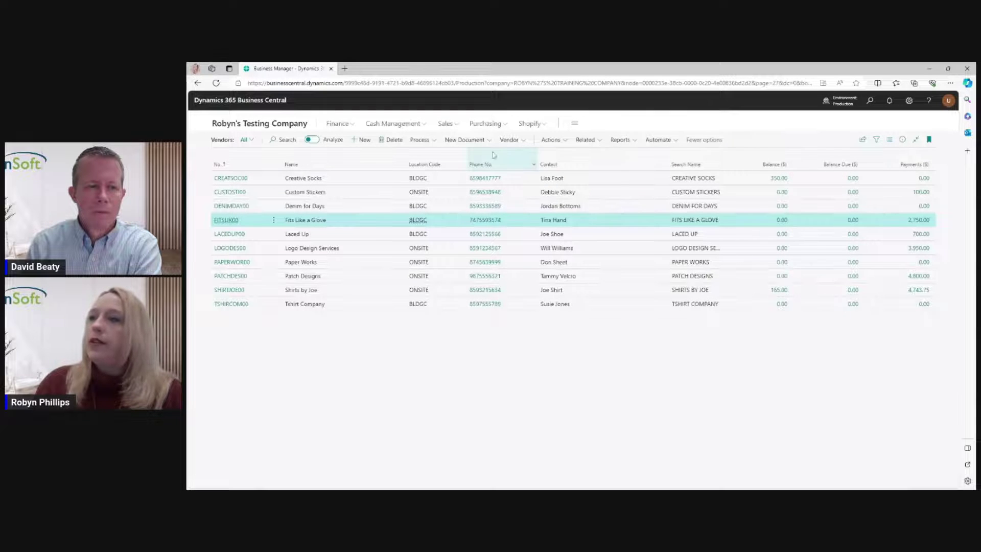
{"action": "left_click", "coordinate": [635, 142]}
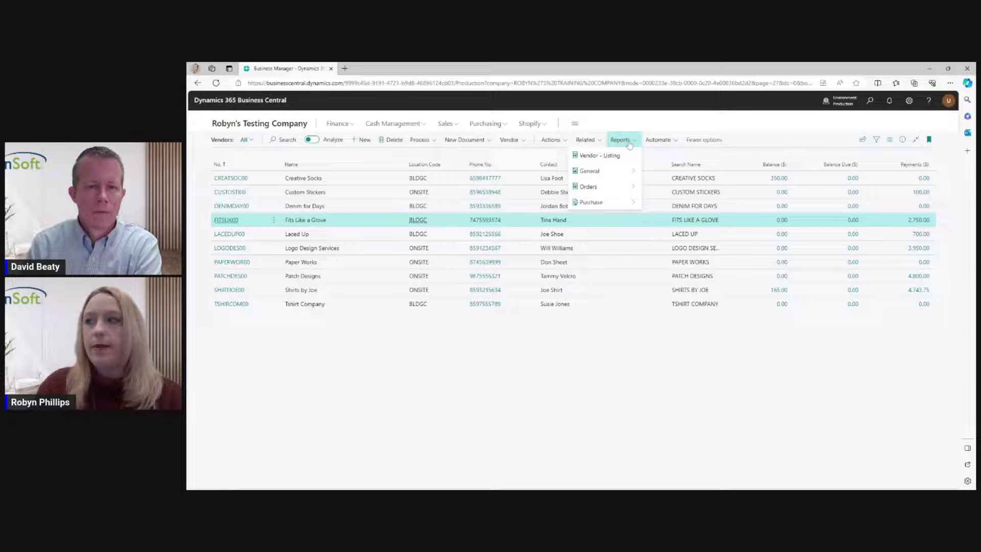
{"action": "mouse_move", "coordinate": [605, 170]}
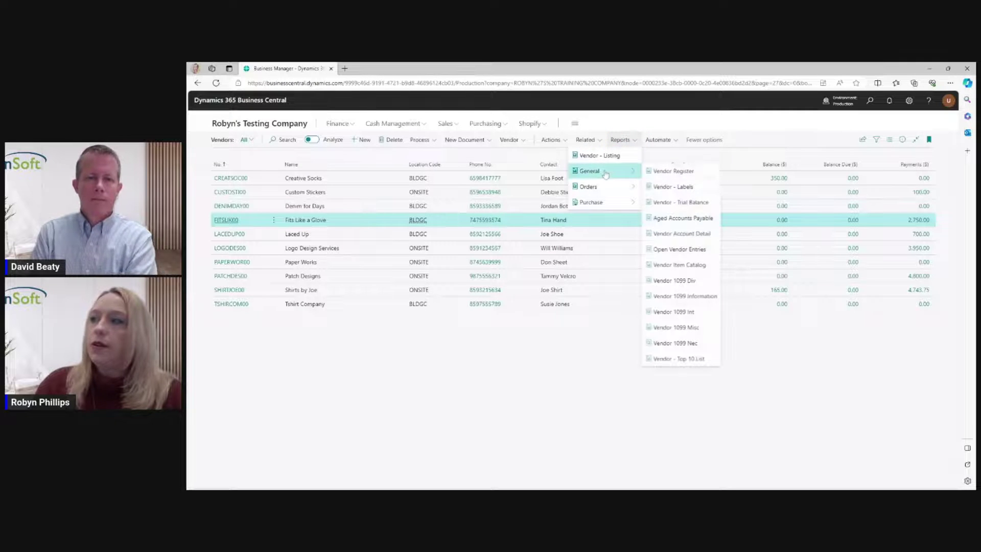
{"action": "left_click", "coordinate": [683, 297]}
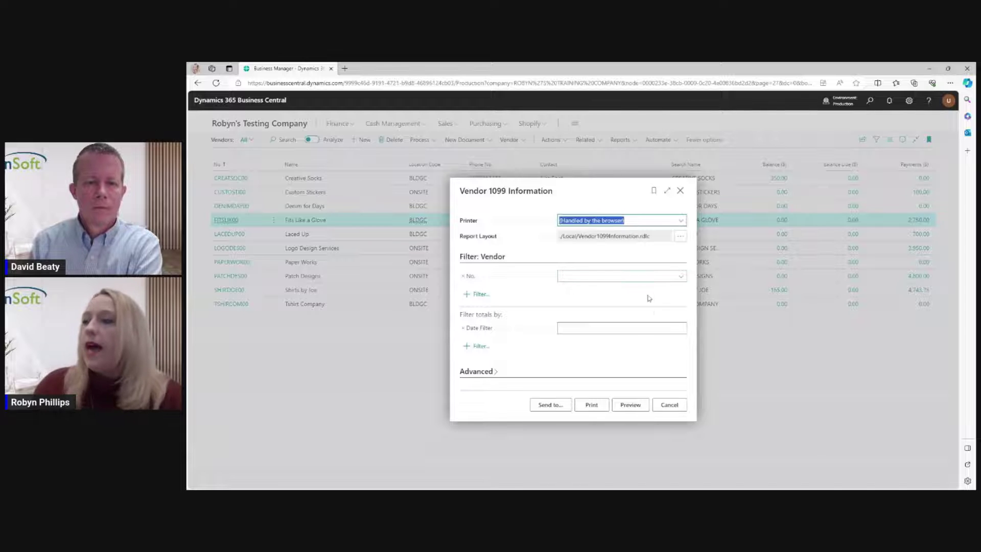
{"action": "left_click", "coordinate": [613, 327]}
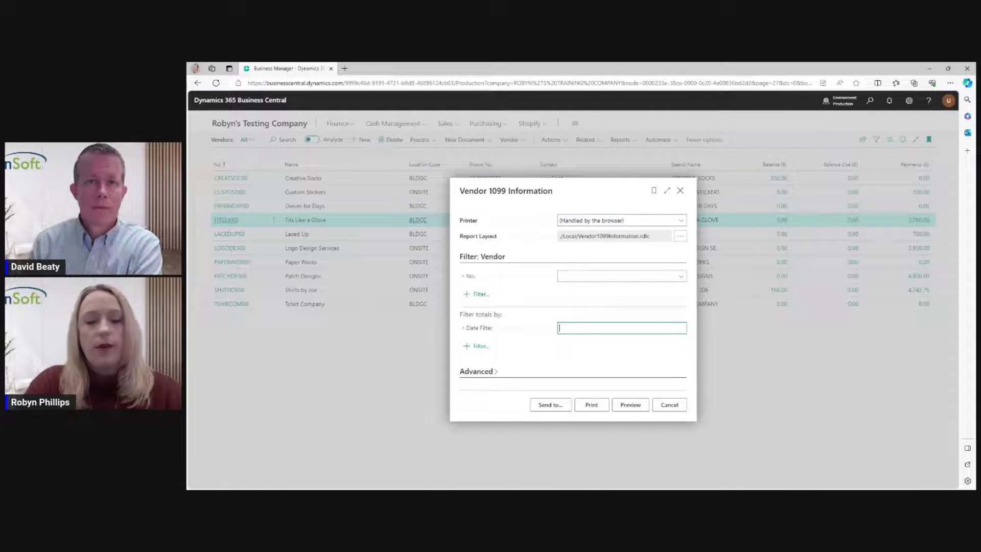
{"action": "type", "text": "0101"}
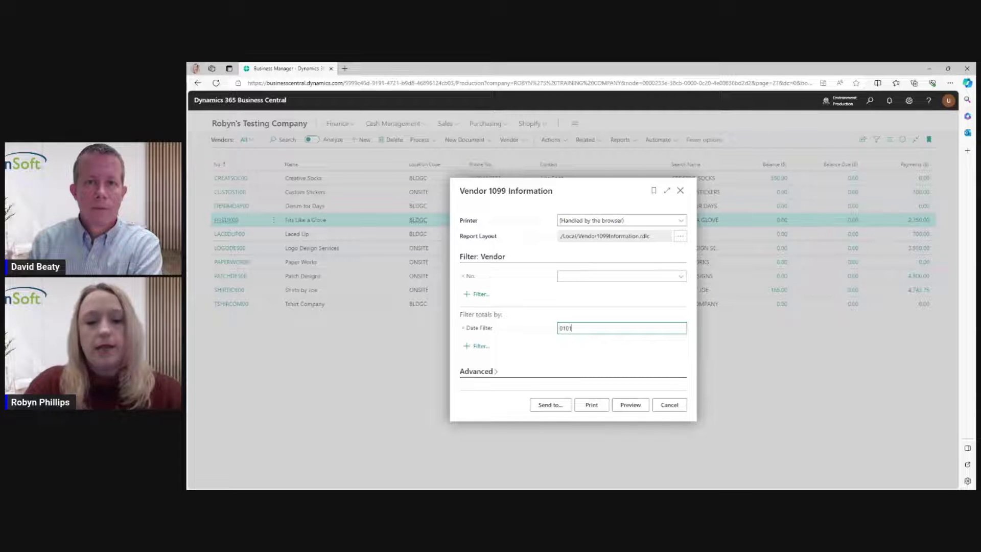
{"action": "type", "text": "23.."}
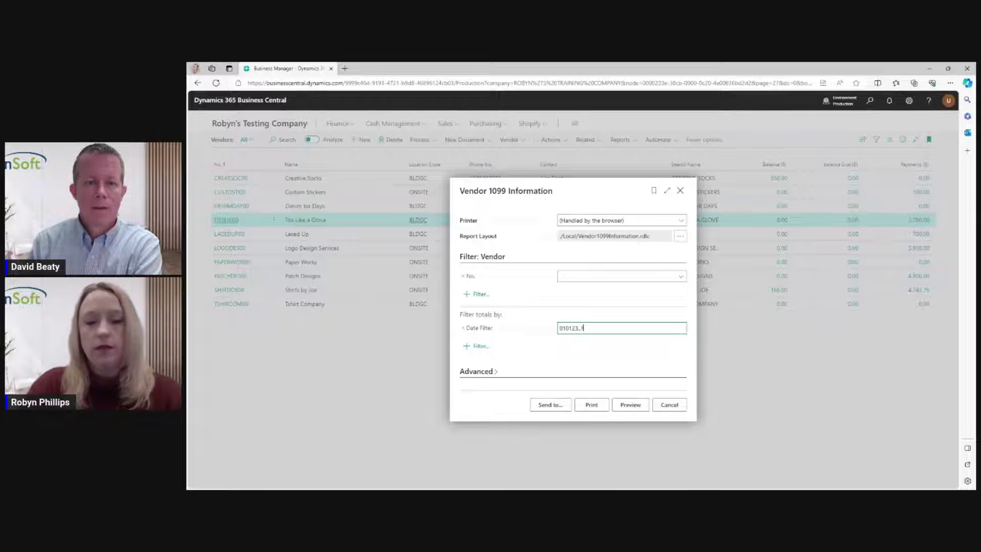
{"action": "type", "text": "1231"}
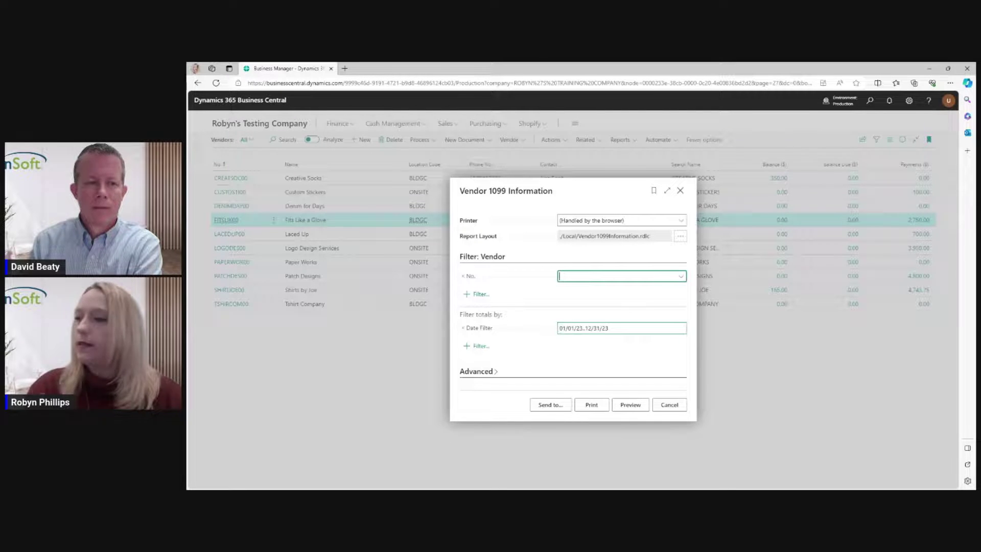
{"action": "left_click", "coordinate": [613, 276]}
{"action": "left_click", "coordinate": [630, 406]}
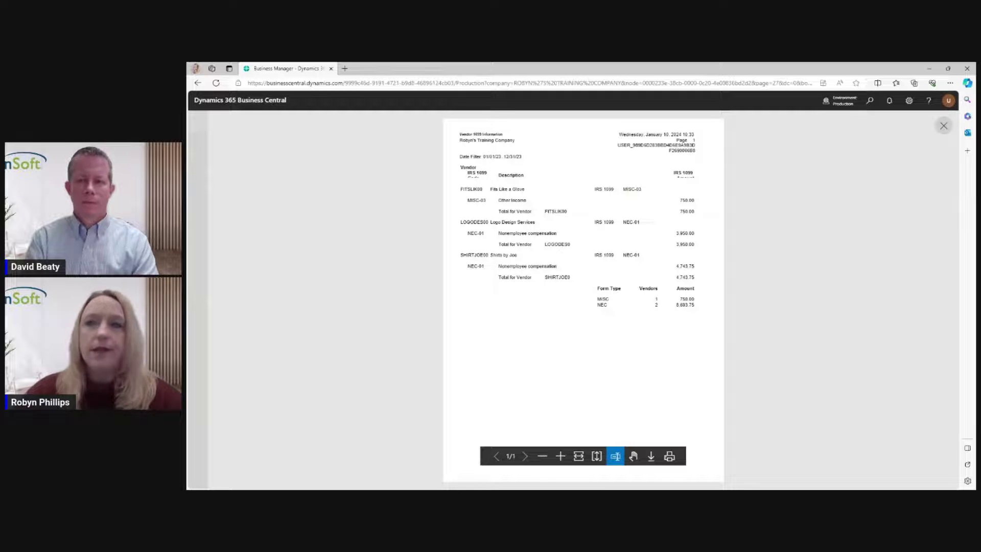
{"action": "left_click", "coordinate": [943, 125]}
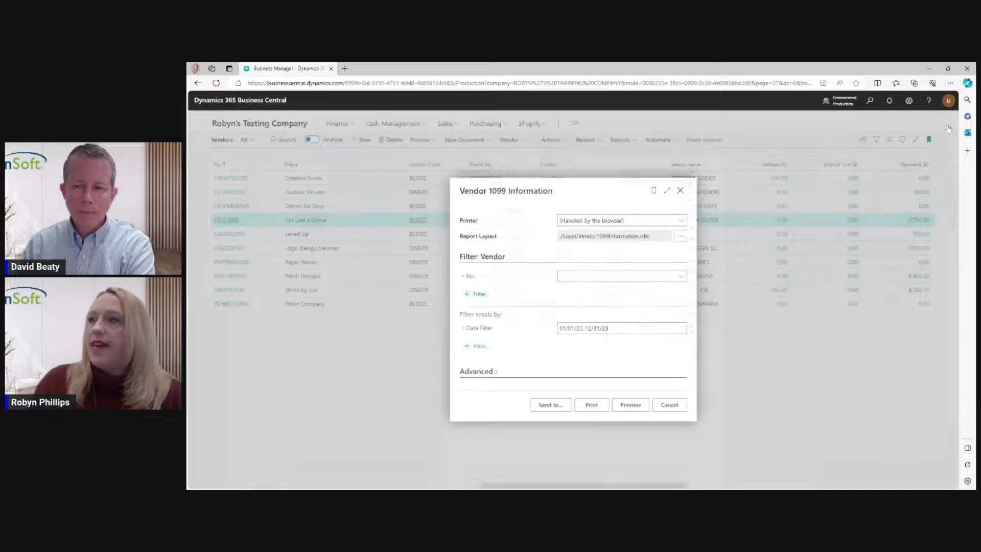
Dismiss the report options and drill from FITSLIK00's Balance ($) into its vendor ledger entries
{"action": "left_click", "coordinate": [669, 404]}
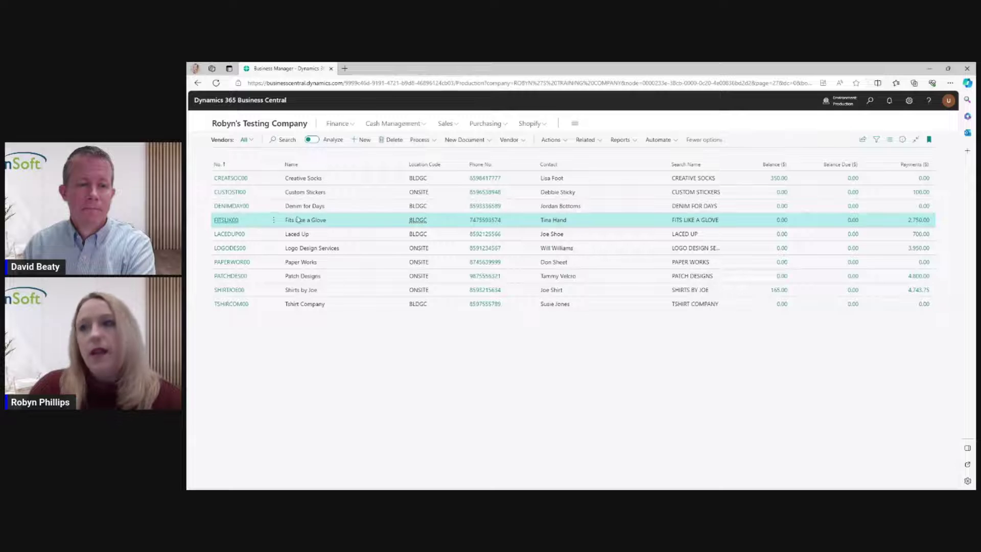
{"action": "left_click", "coordinate": [232, 221]}
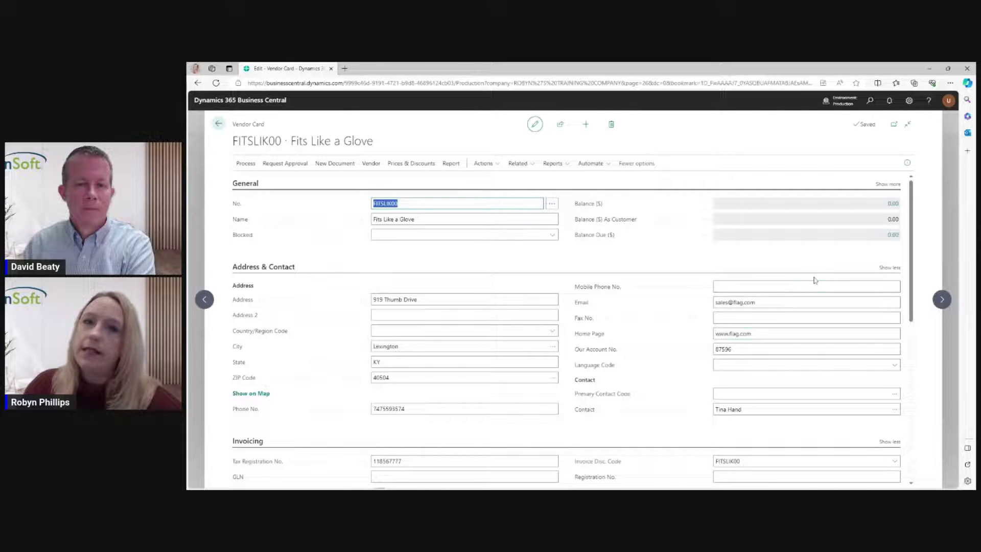
{"action": "left_click", "coordinate": [895, 204]}
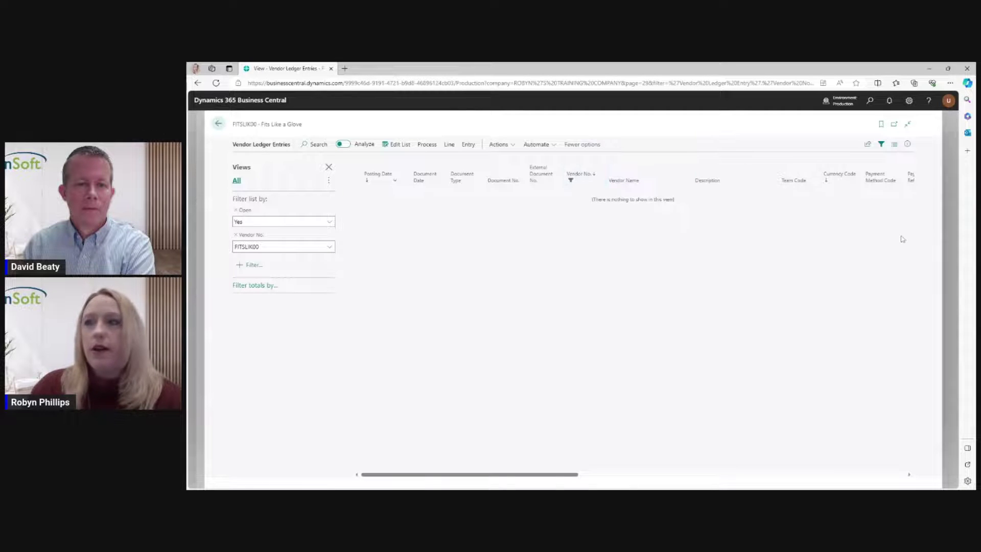
Clear the open-only filter and code the -750.00 entry MISC-03 with 1099 amount -750.00
{"action": "left_click", "coordinate": [235, 209]}
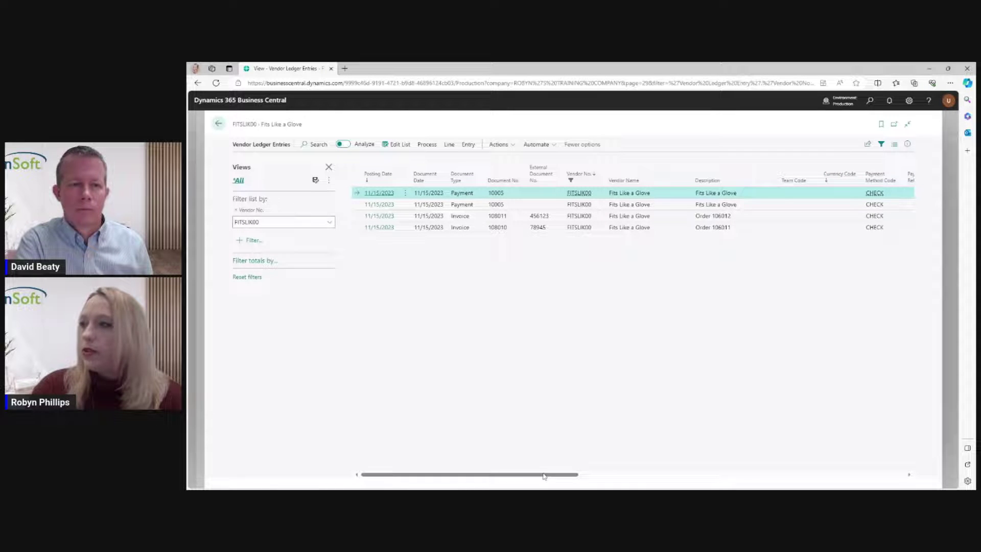
{"action": "left_click_drag", "start_coordinate": [543, 475], "coordinate": [797, 460]}
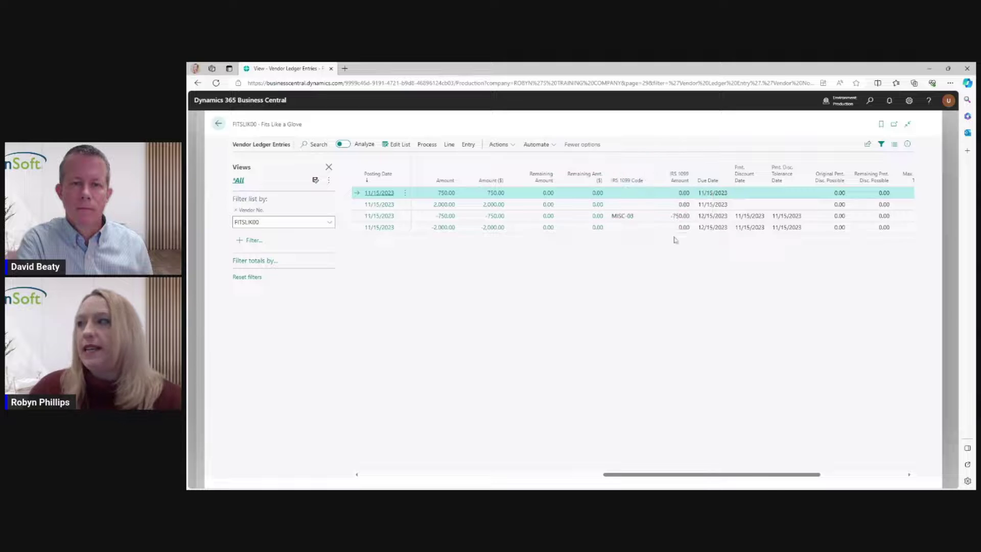
{"action": "mouse_move", "coordinate": [627, 169]}
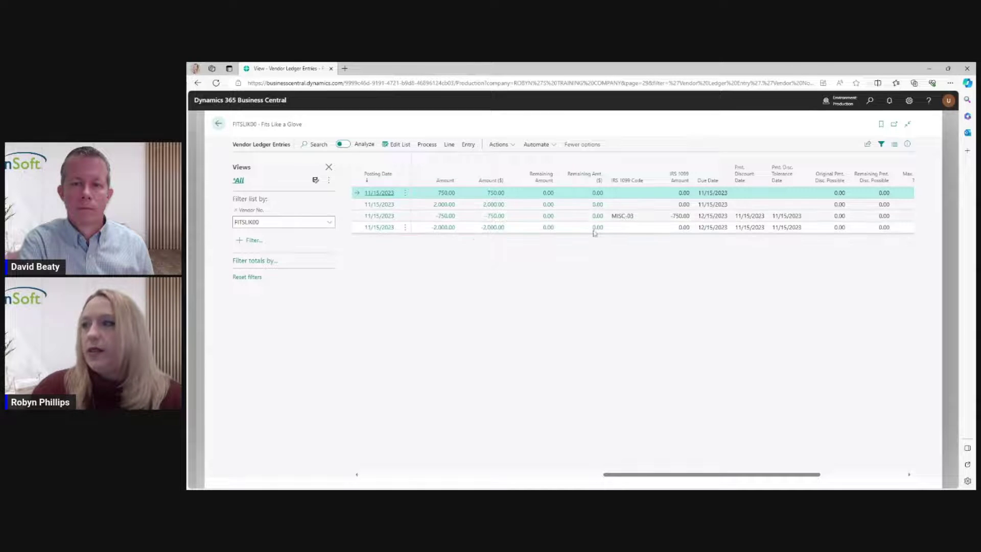
{"action": "left_click", "coordinate": [647, 219]}
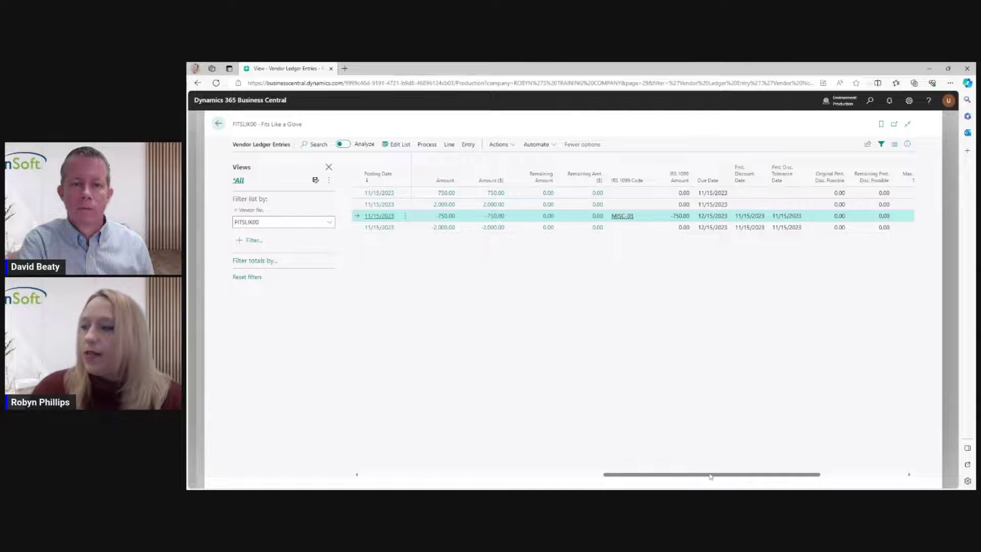
{"action": "left_click_drag", "start_coordinate": [709, 474], "coordinate": [688, 430]}
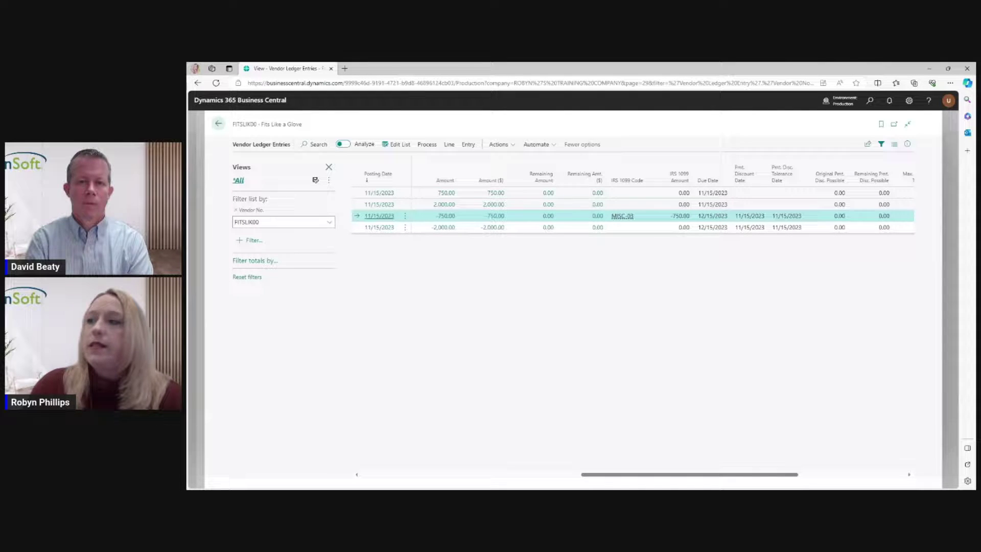
In Edit List, set the -2,000.00 row to MISC-03 Other Income with 1099 amount -2,000
{"action": "left_click", "coordinate": [407, 146]}
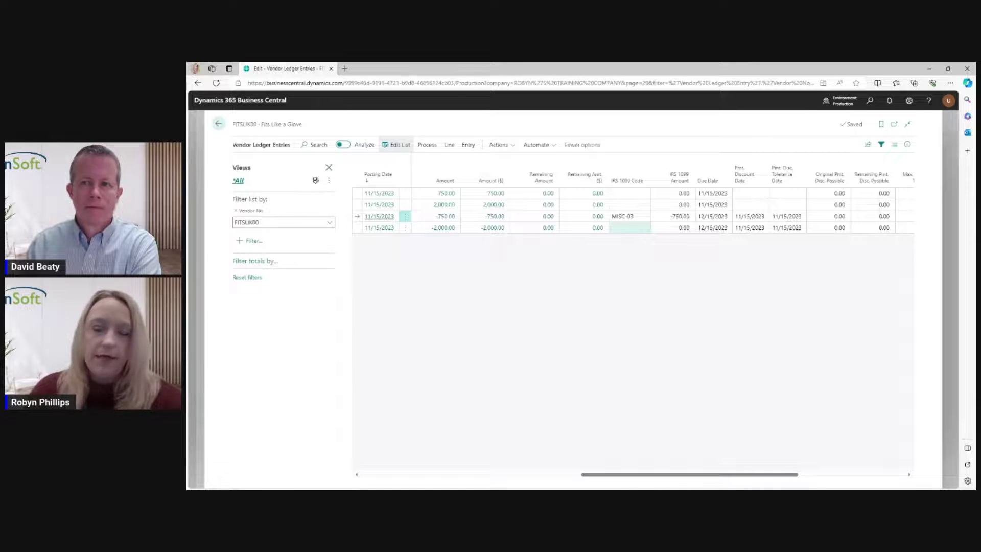
{"action": "left_click", "coordinate": [628, 228]}
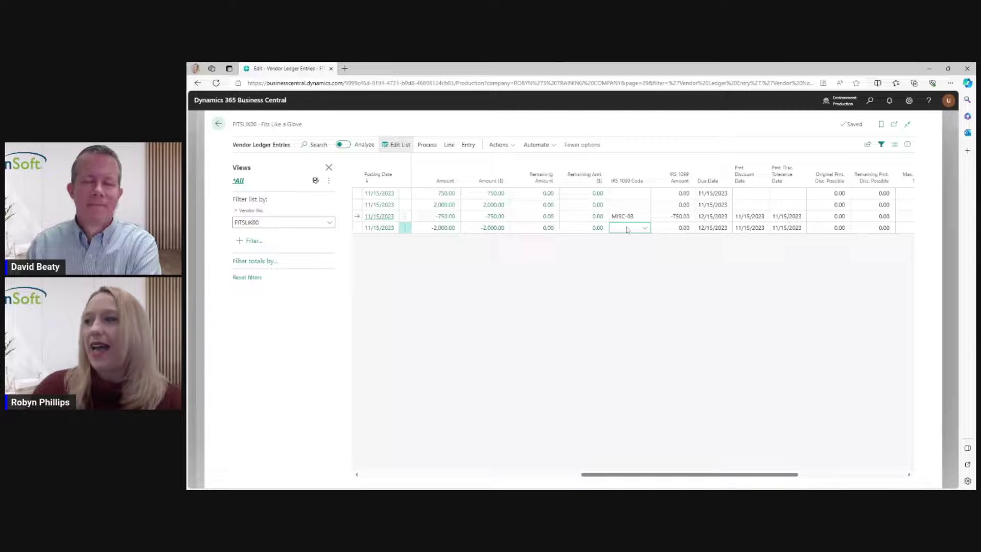
{"action": "left_click", "coordinate": [644, 227]}
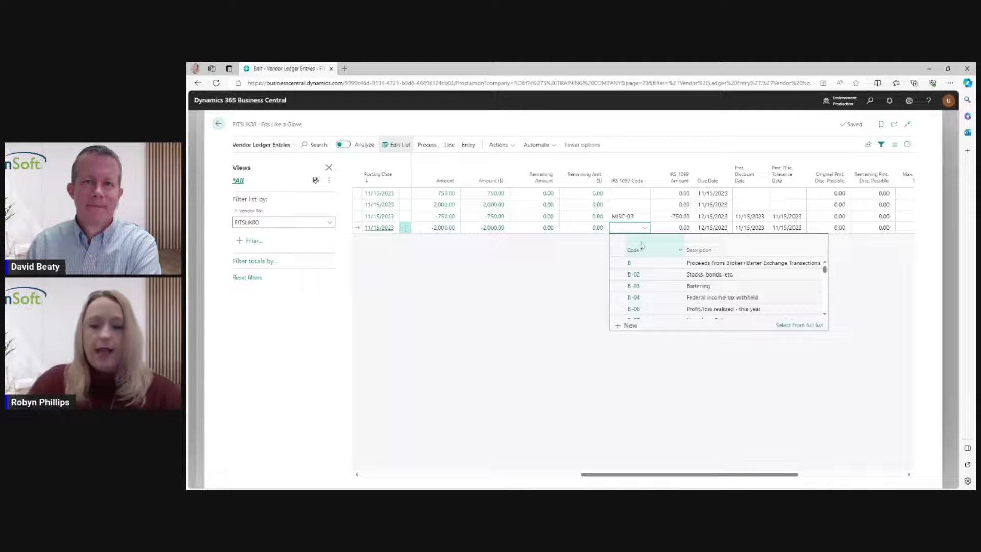
{"action": "type", "text": "misc"}
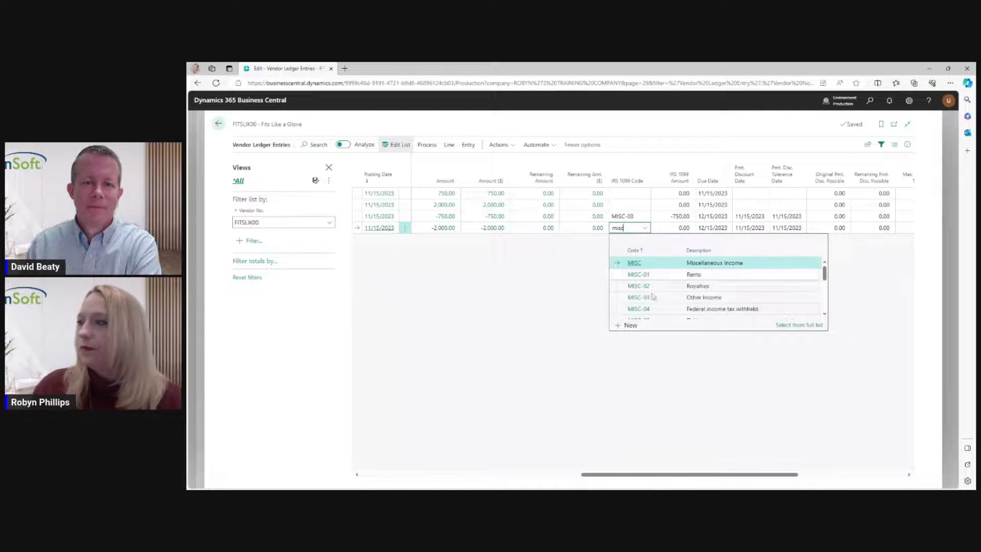
{"action": "left_click", "coordinate": [638, 297]}
{"action": "key", "text": "Tab"}
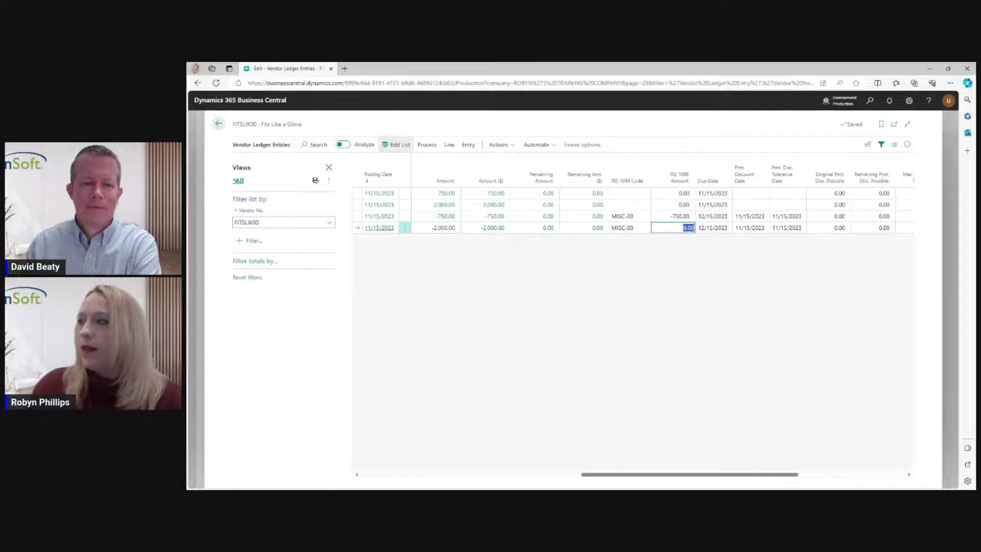
{"action": "type", "text": "-2,0"}
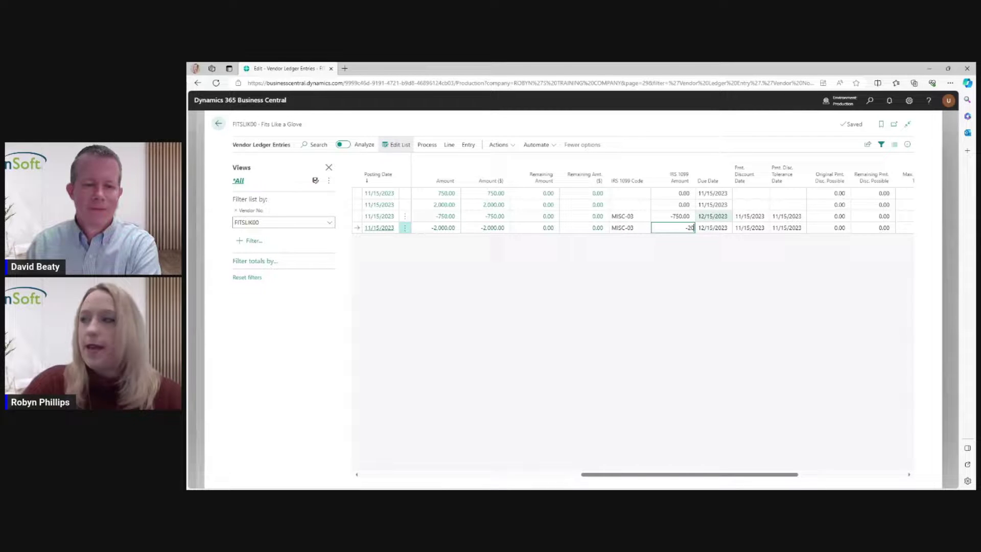
{"action": "type", "text": "00"}
{"action": "key", "text": "Tab"}
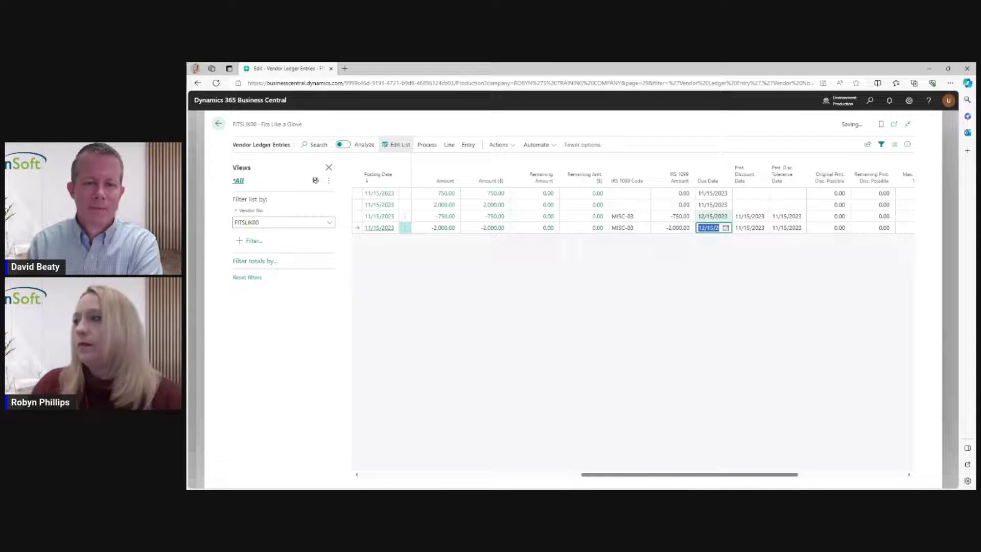
{"action": "key", "text": "Tab"}
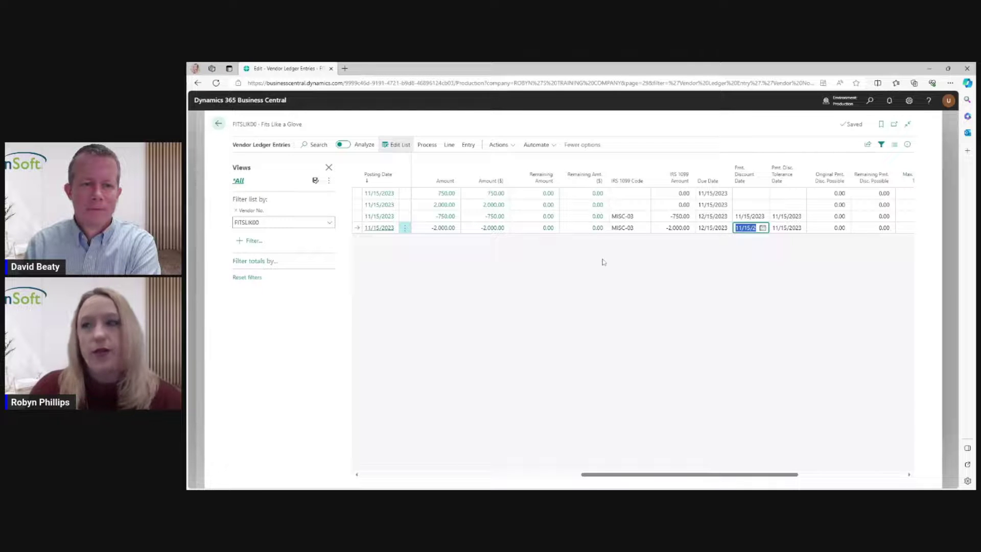
{"action": "left_click", "coordinate": [221, 125]}
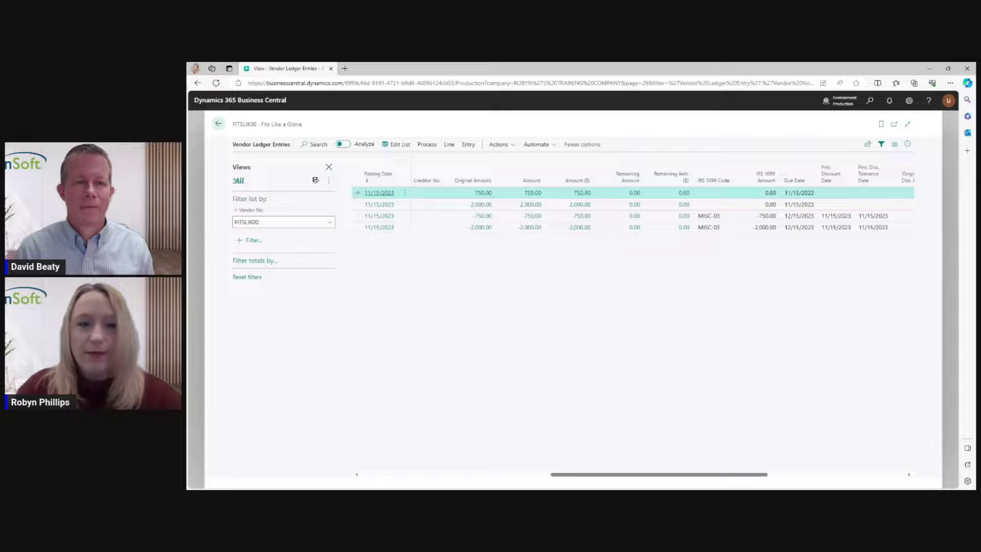
Leave the ledger entries list and go back to the Fits Like a Glove Vendor Card
{"action": "left_click", "coordinate": [396, 144]}
{"action": "left_click", "coordinate": [745, 227]}
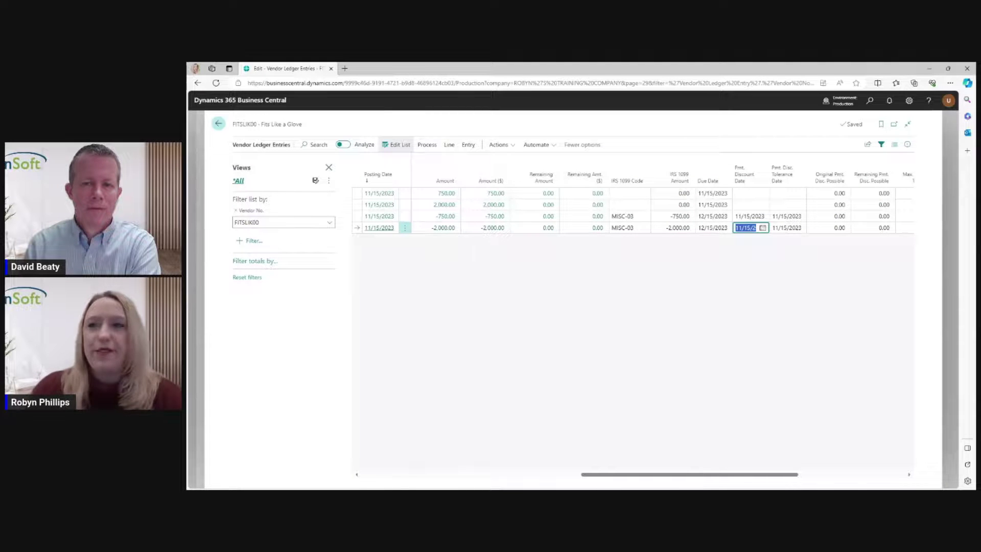
{"action": "left_click", "coordinate": [219, 124]}
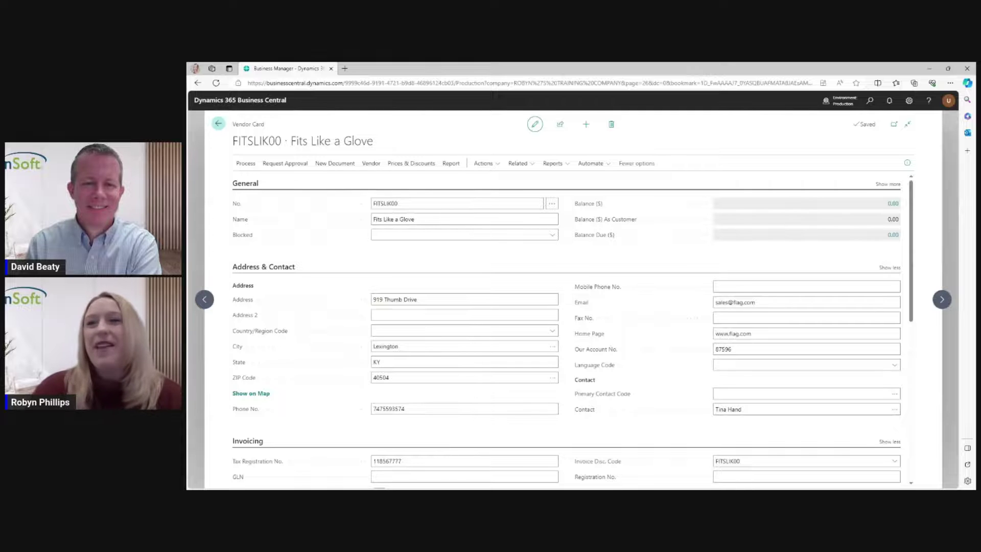
Back on the Vendors list, show the Reports > General vendor report list
{"action": "left_click", "coordinate": [218, 123]}
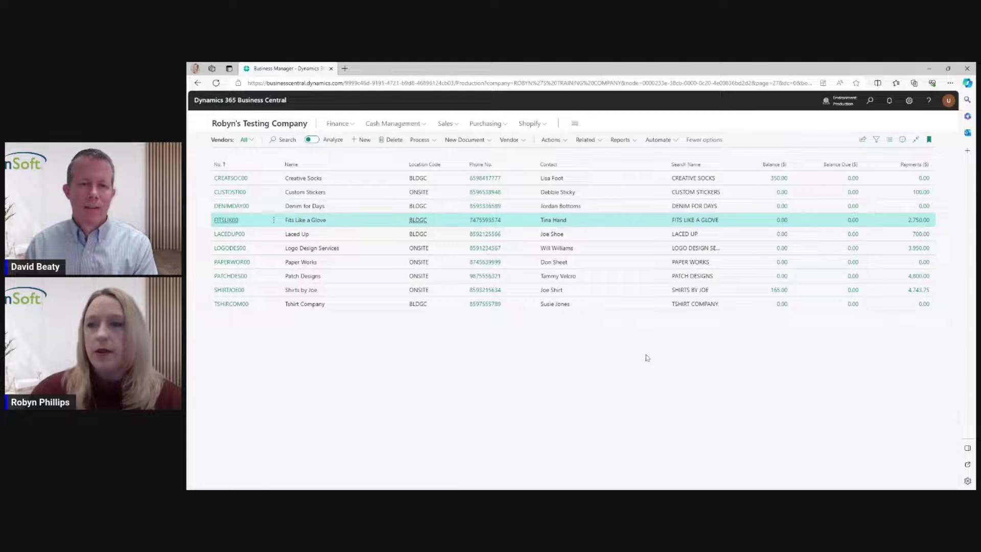
{"action": "left_click", "coordinate": [227, 222]}
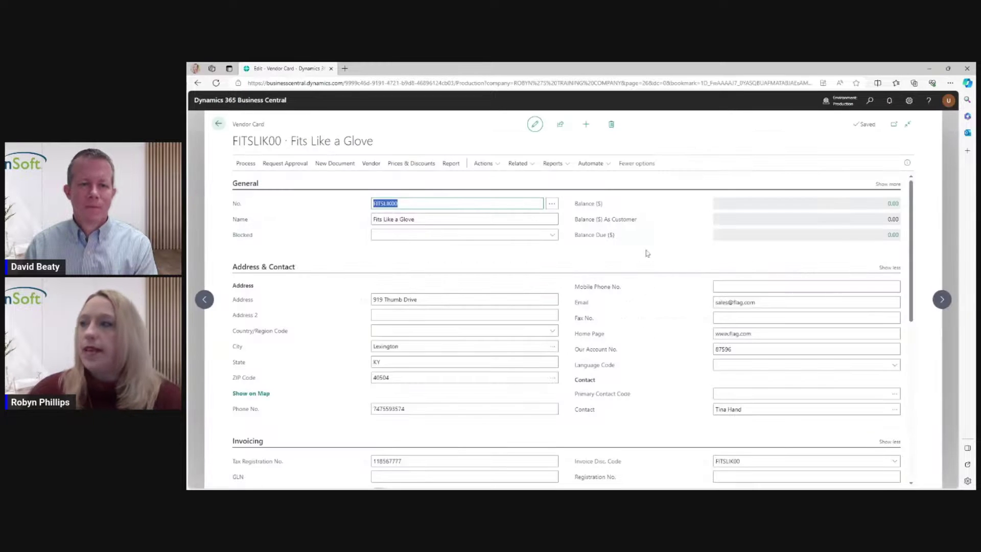
{"action": "left_click", "coordinate": [564, 164]}
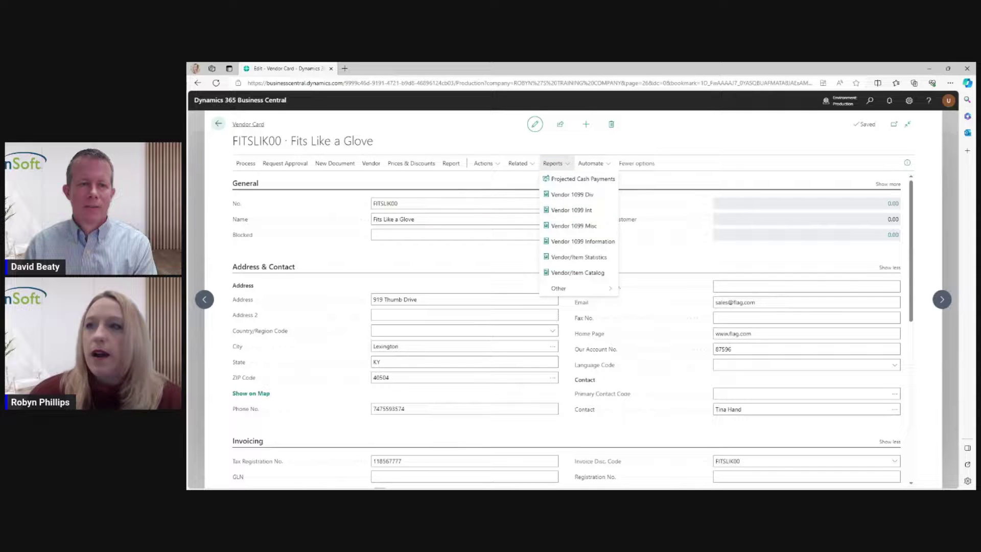
{"action": "left_click", "coordinate": [218, 124]}
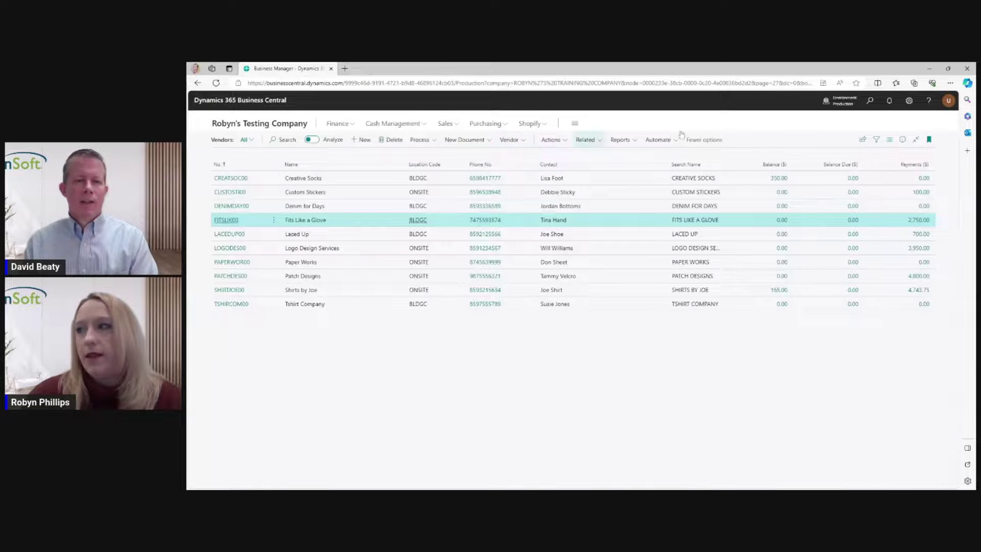
{"action": "left_click", "coordinate": [620, 139]}
{"action": "mouse_move", "coordinate": [616, 177]}
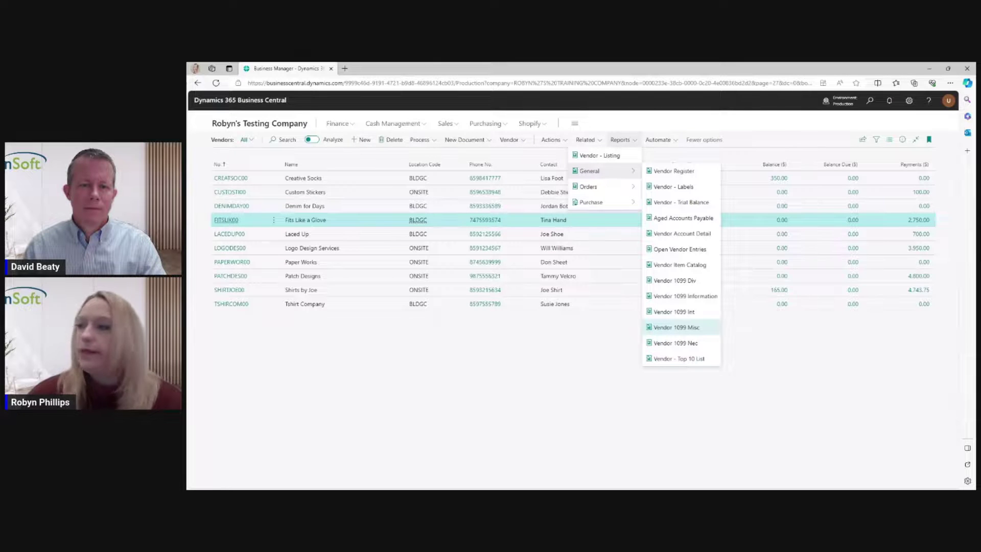
Open Vendor 1099 Misc 2022 for calendar year 2023 with Test Print on
{"action": "left_click", "coordinate": [706, 329]}
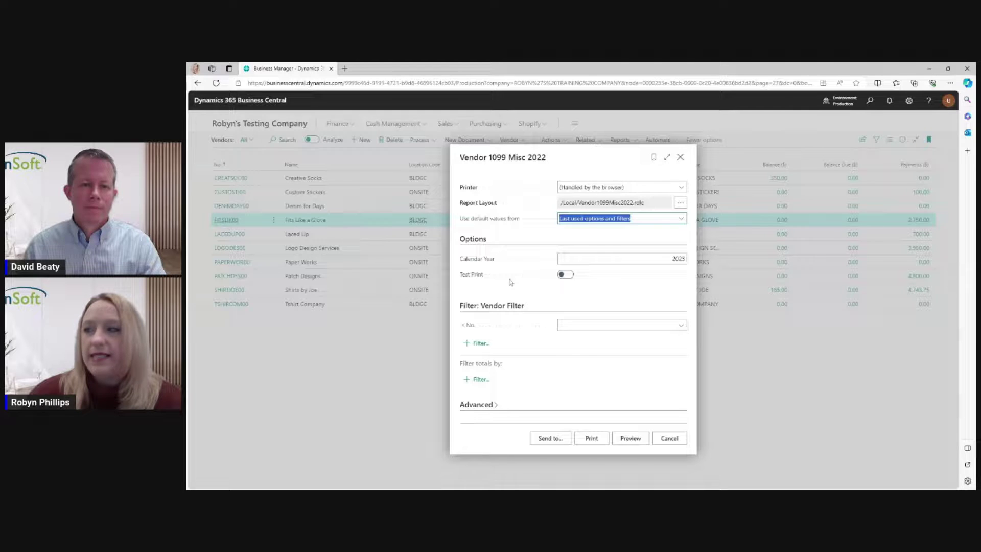
{"action": "left_click", "coordinate": [566, 275]}
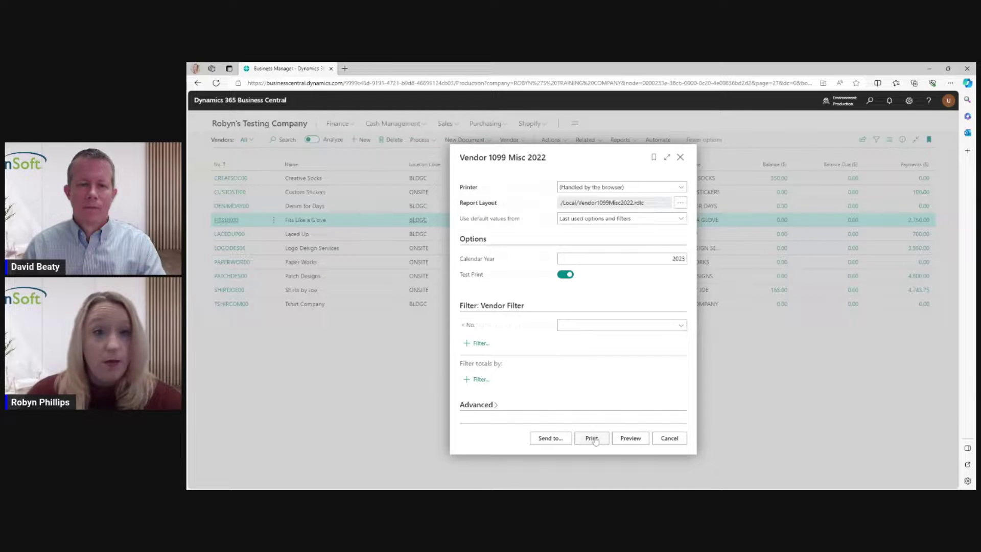
{"action": "left_click", "coordinate": [639, 444]}
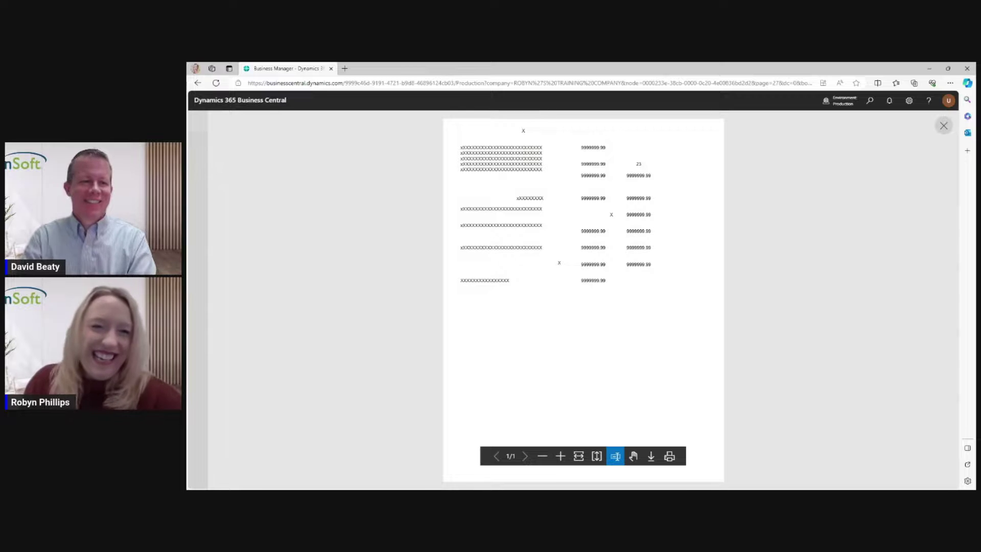
{"action": "left_click", "coordinate": [944, 125]}
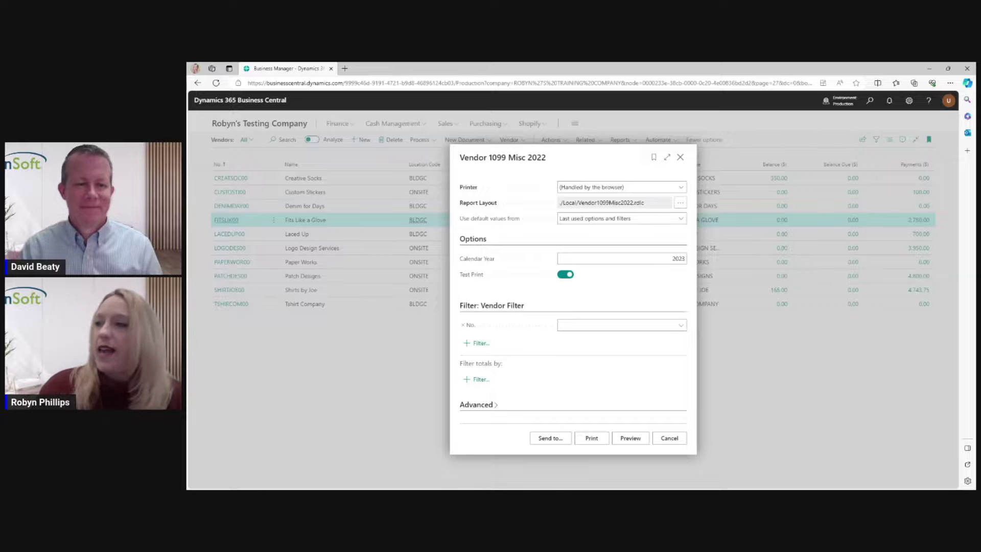
Close the Misc options and preview Vendor 1099 Nec 2022 forms for calendar year 2023
{"action": "left_click", "coordinate": [680, 158]}
{"action": "left_click", "coordinate": [638, 140]}
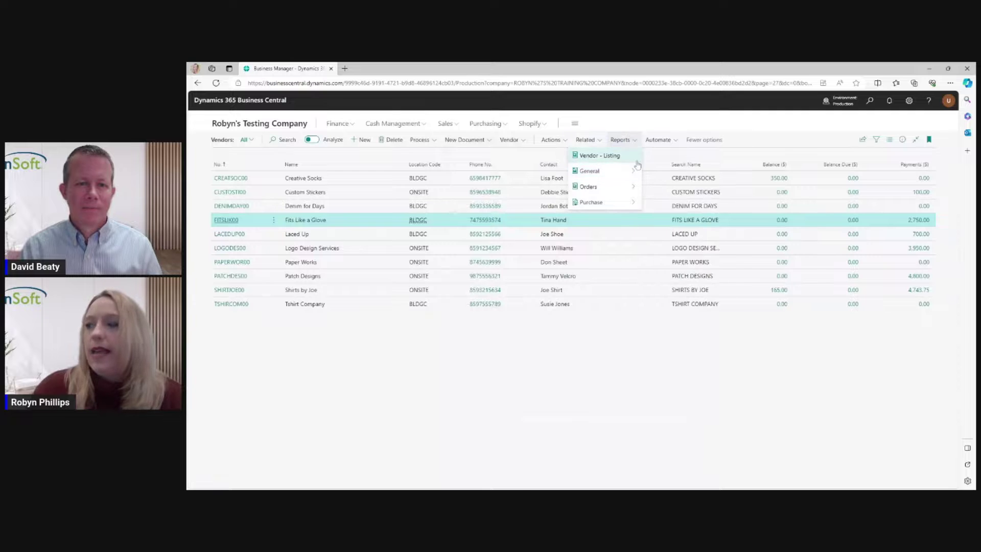
{"action": "mouse_move", "coordinate": [613, 171]}
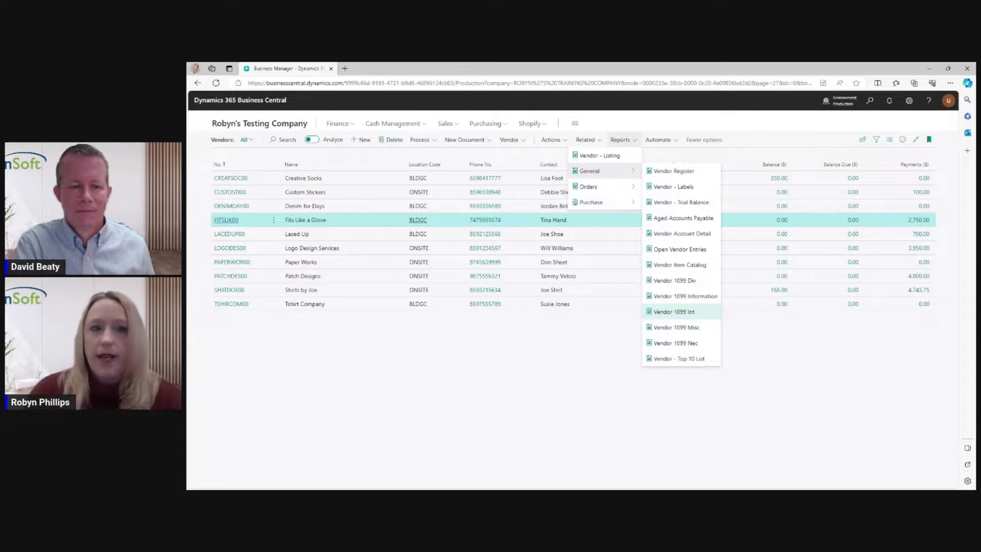
{"action": "left_click", "coordinate": [699, 342]}
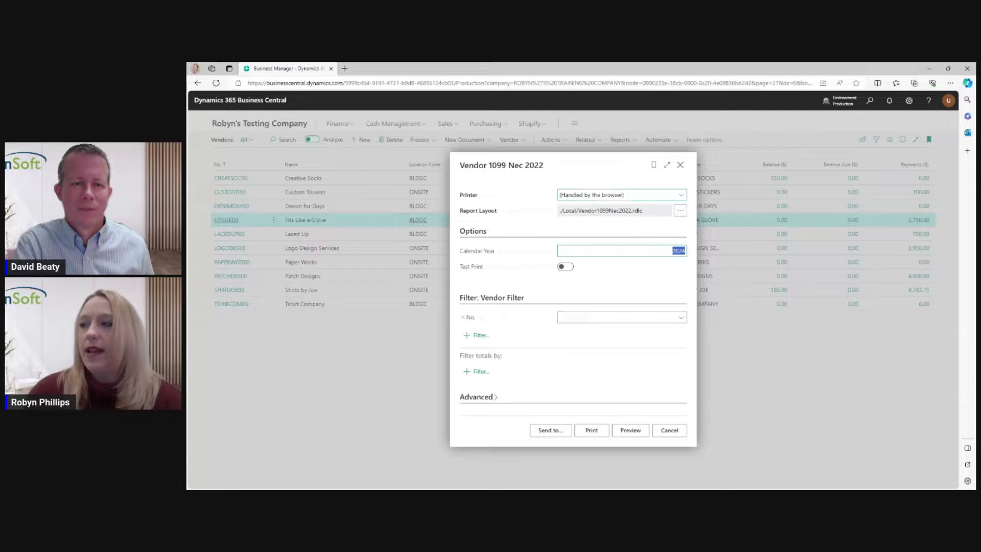
{"action": "type", "text": "2023"}
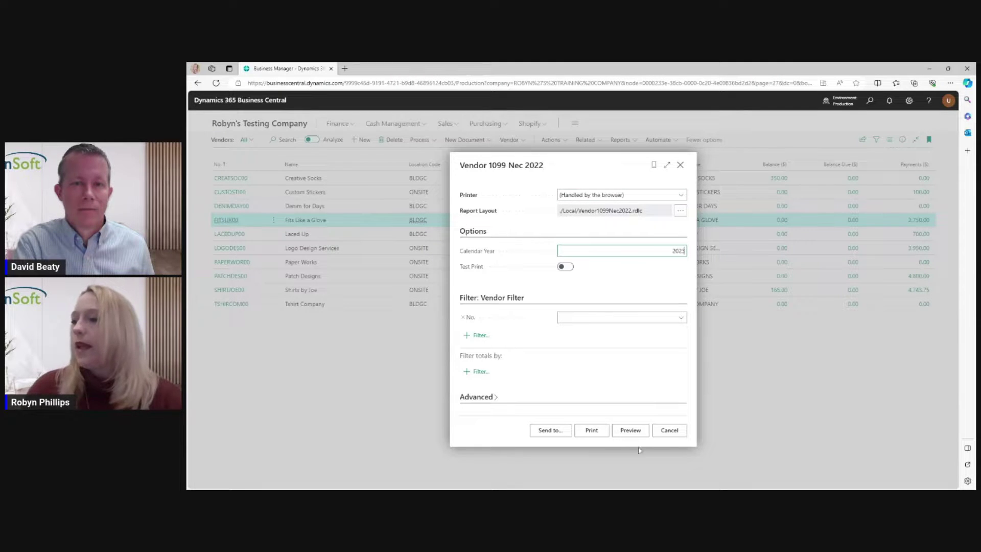
{"action": "left_click", "coordinate": [640, 431]}
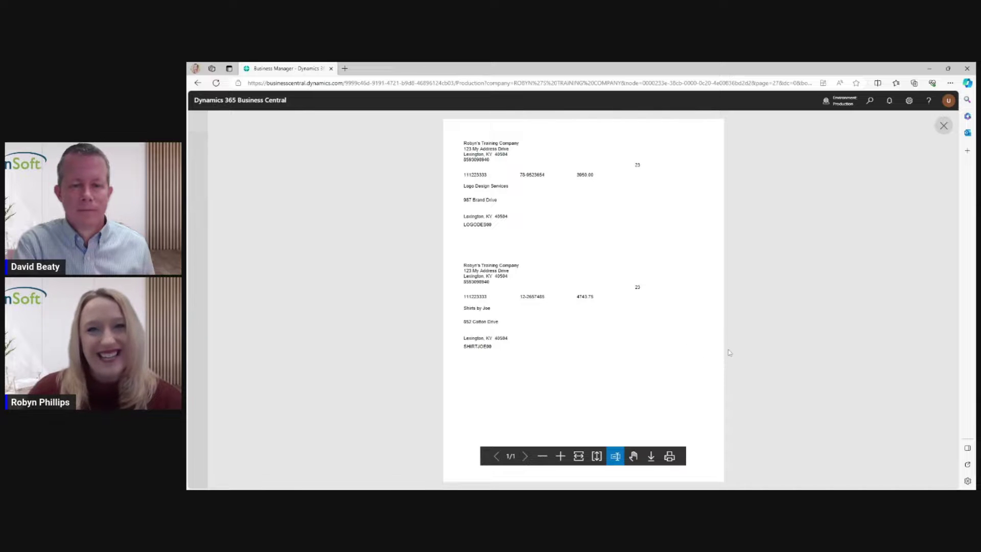
Close the Nec preview viewer, returning to the options with Calendar Year 2023 kept
{"action": "left_click", "coordinate": [943, 126]}
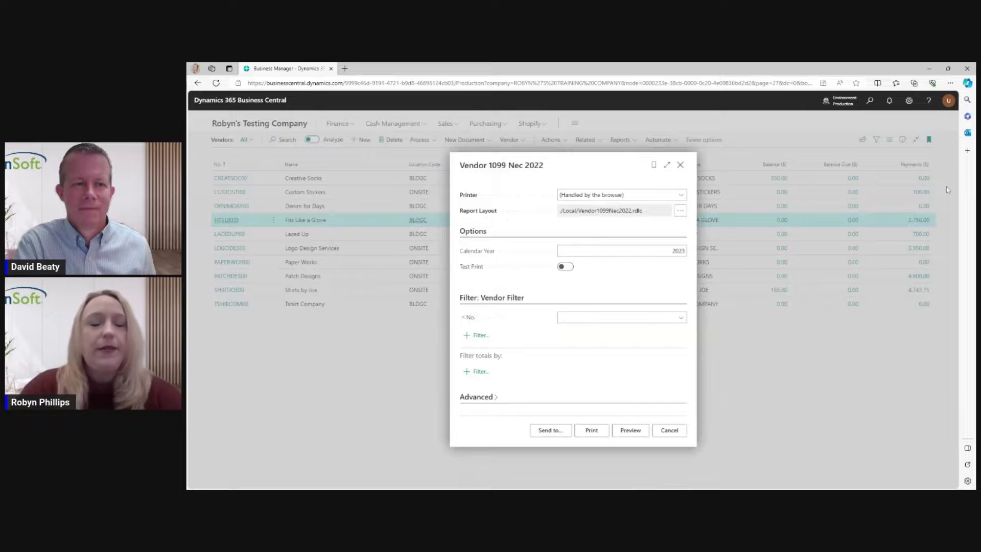